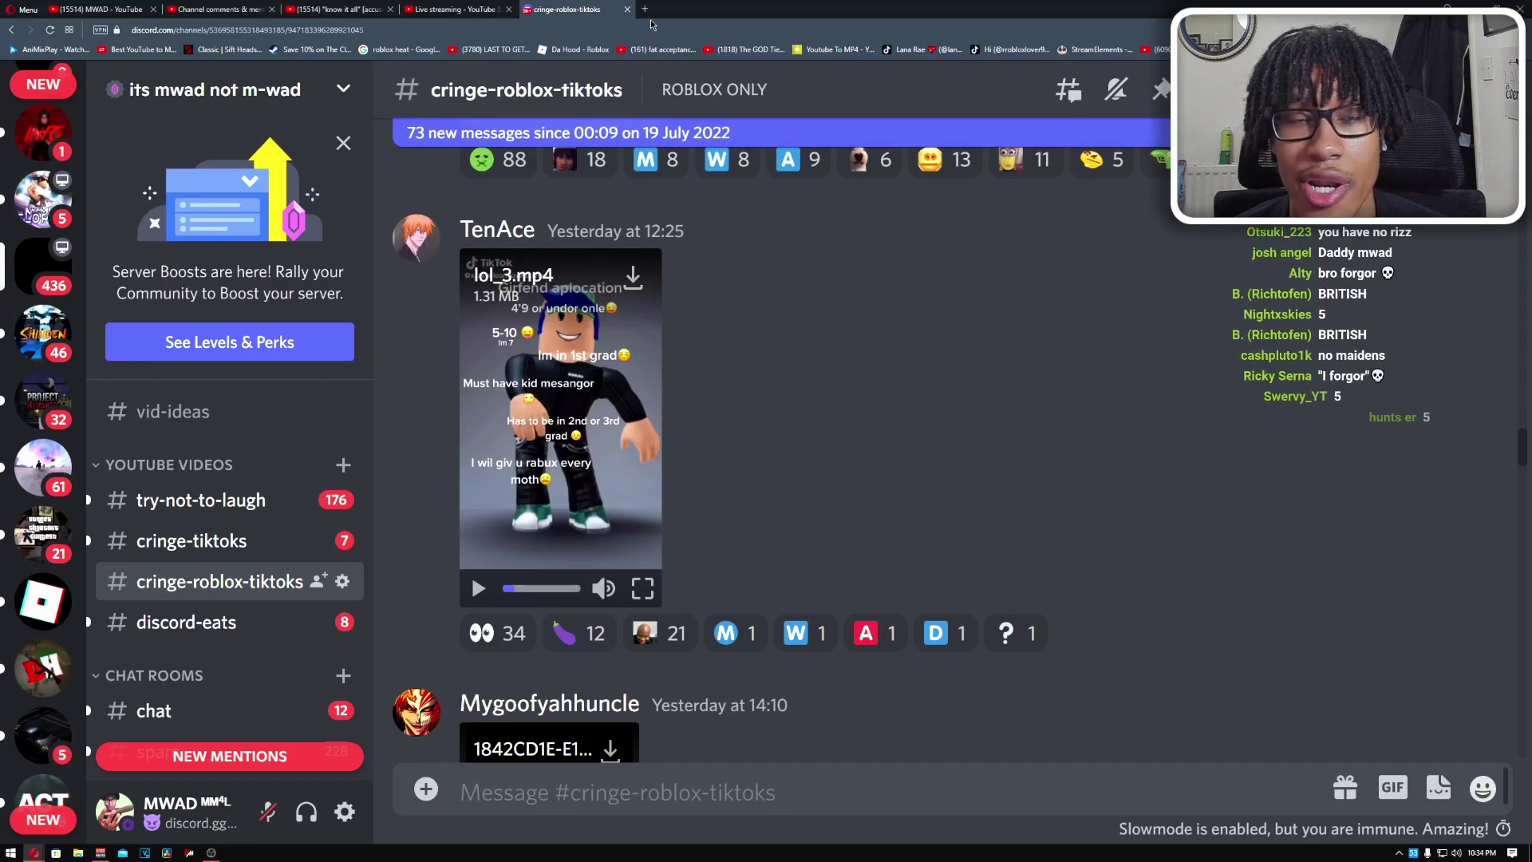
Open a new browser tab showing the speed dial
click(645, 9)
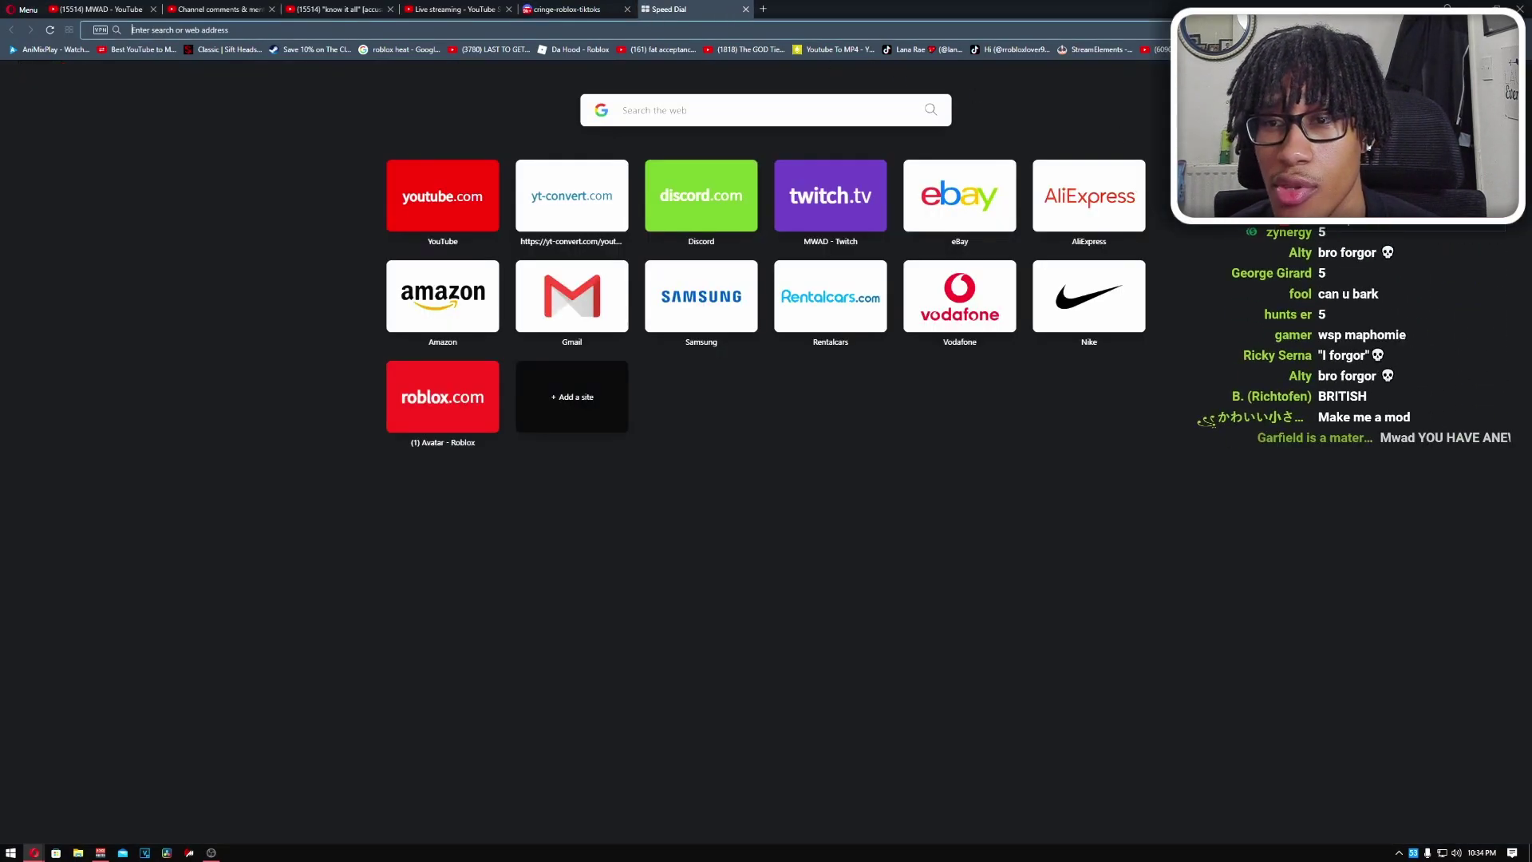
Paste the copied Roblox profile URL into the address bar and load it
key(ctrl+v)
key(Return)
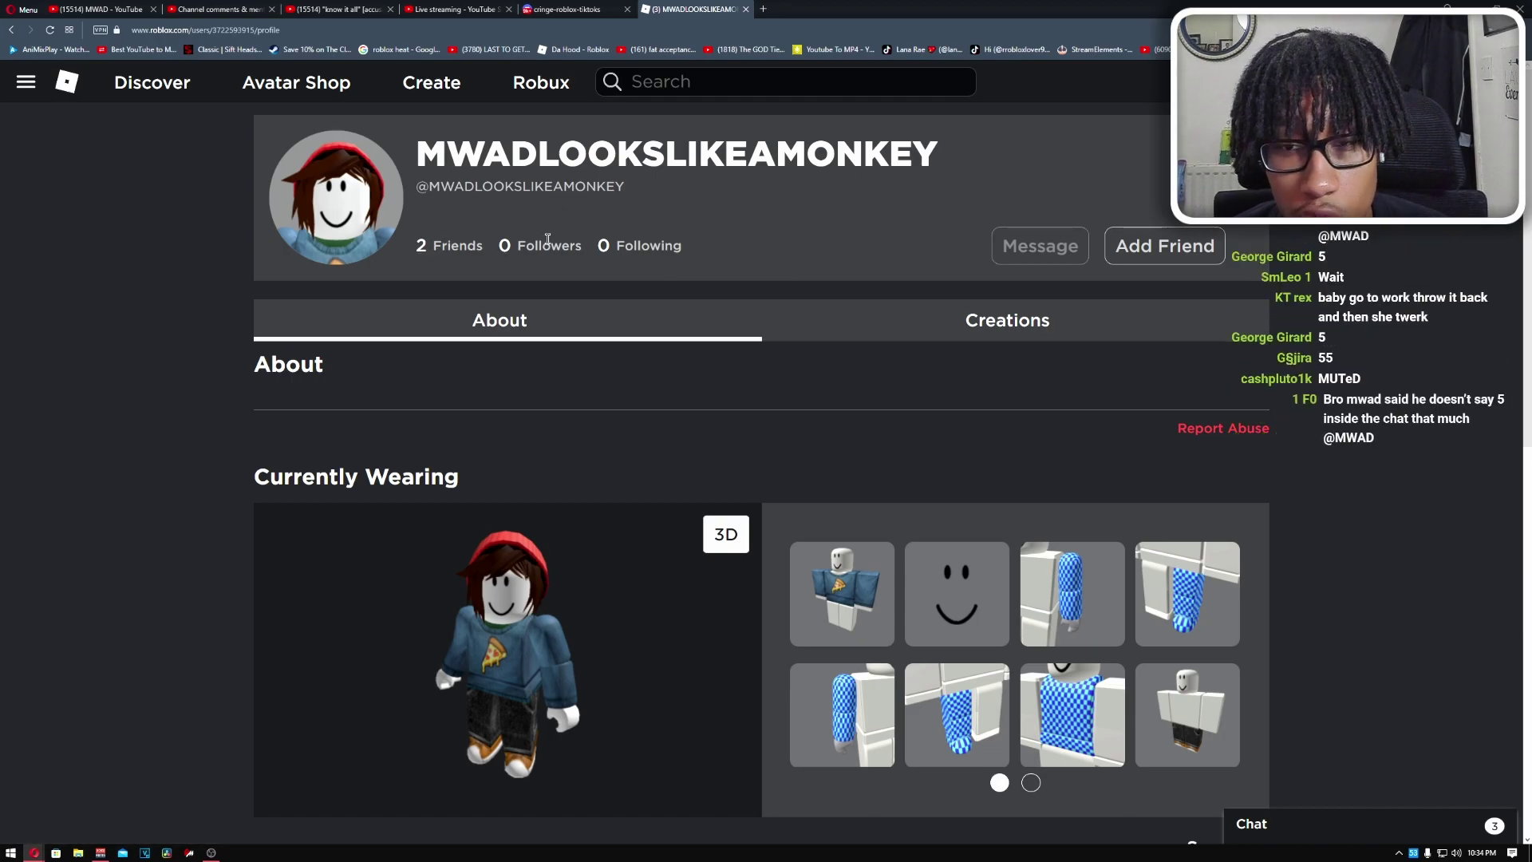
scroll(770, 230, down, 3)
scroll(778, 240, down, 4)
scroll(786, 252, down, 4)
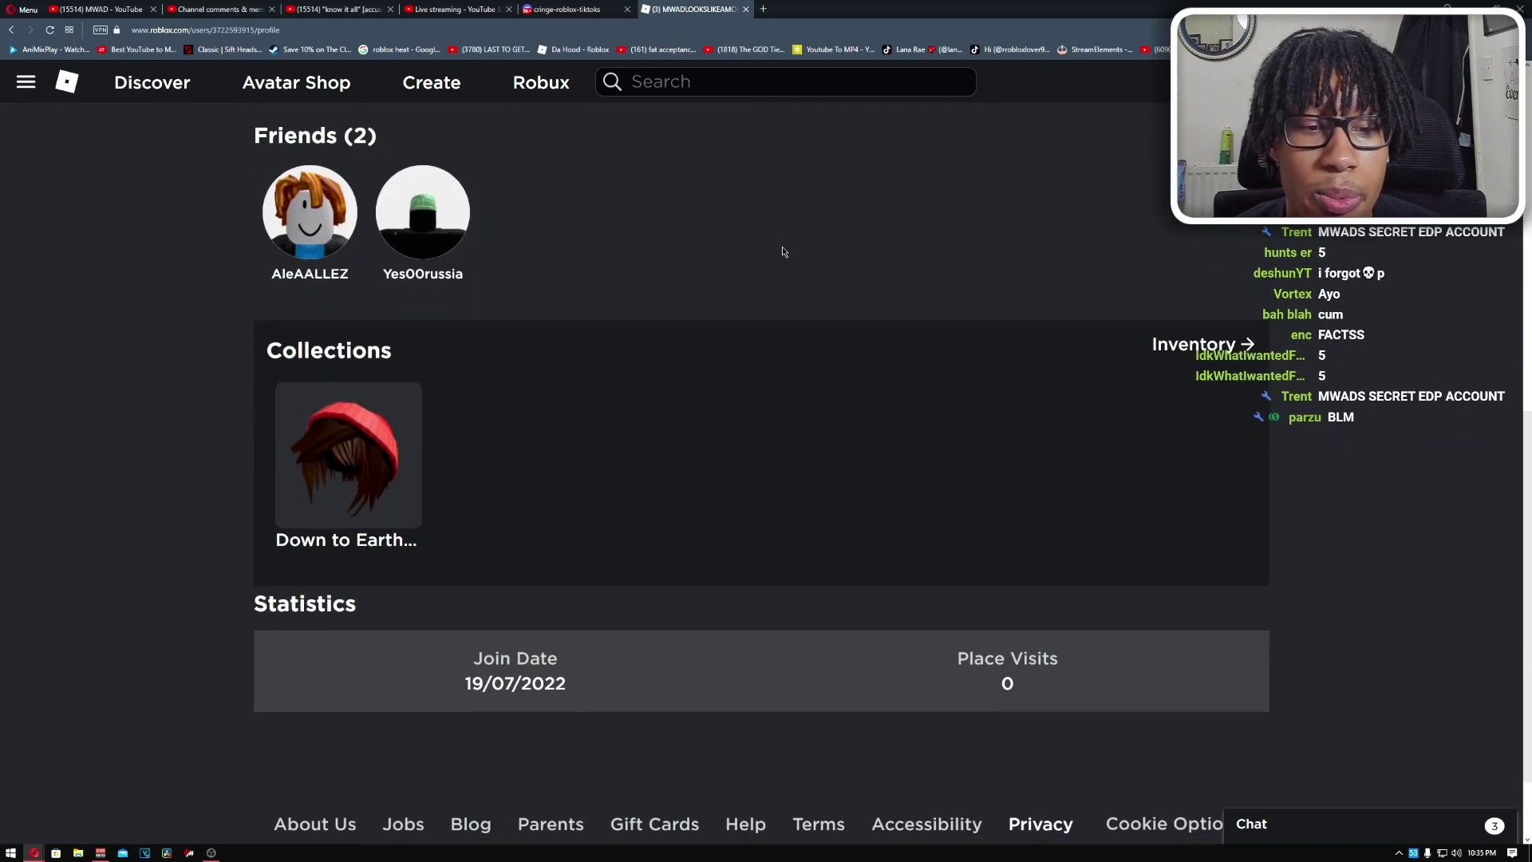
scroll(787, 251, up, 8)
click(910, 320)
click(622, 314)
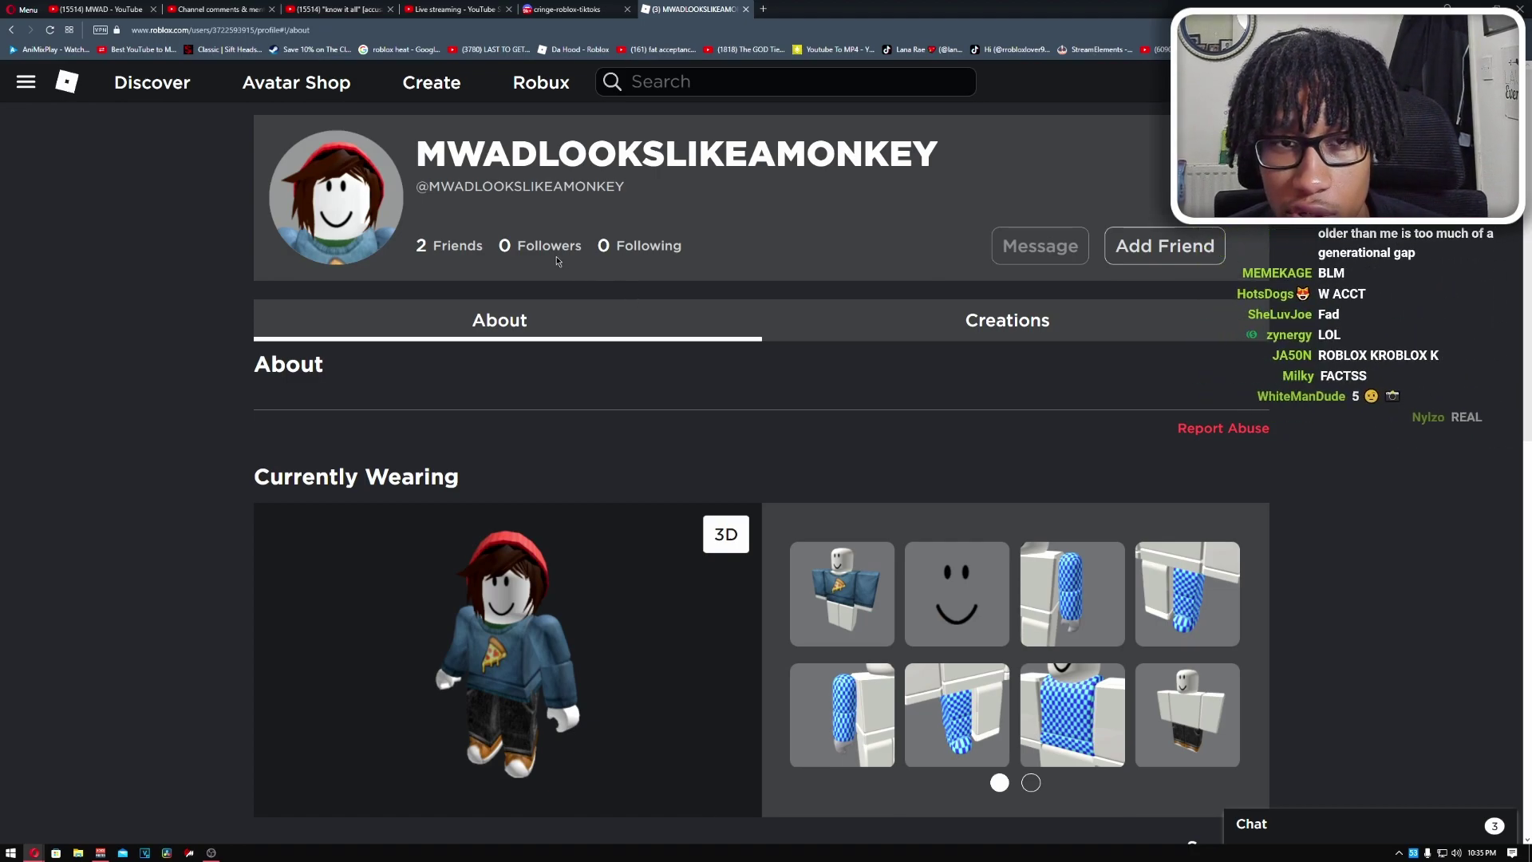
drag(512, 157, 816, 162)
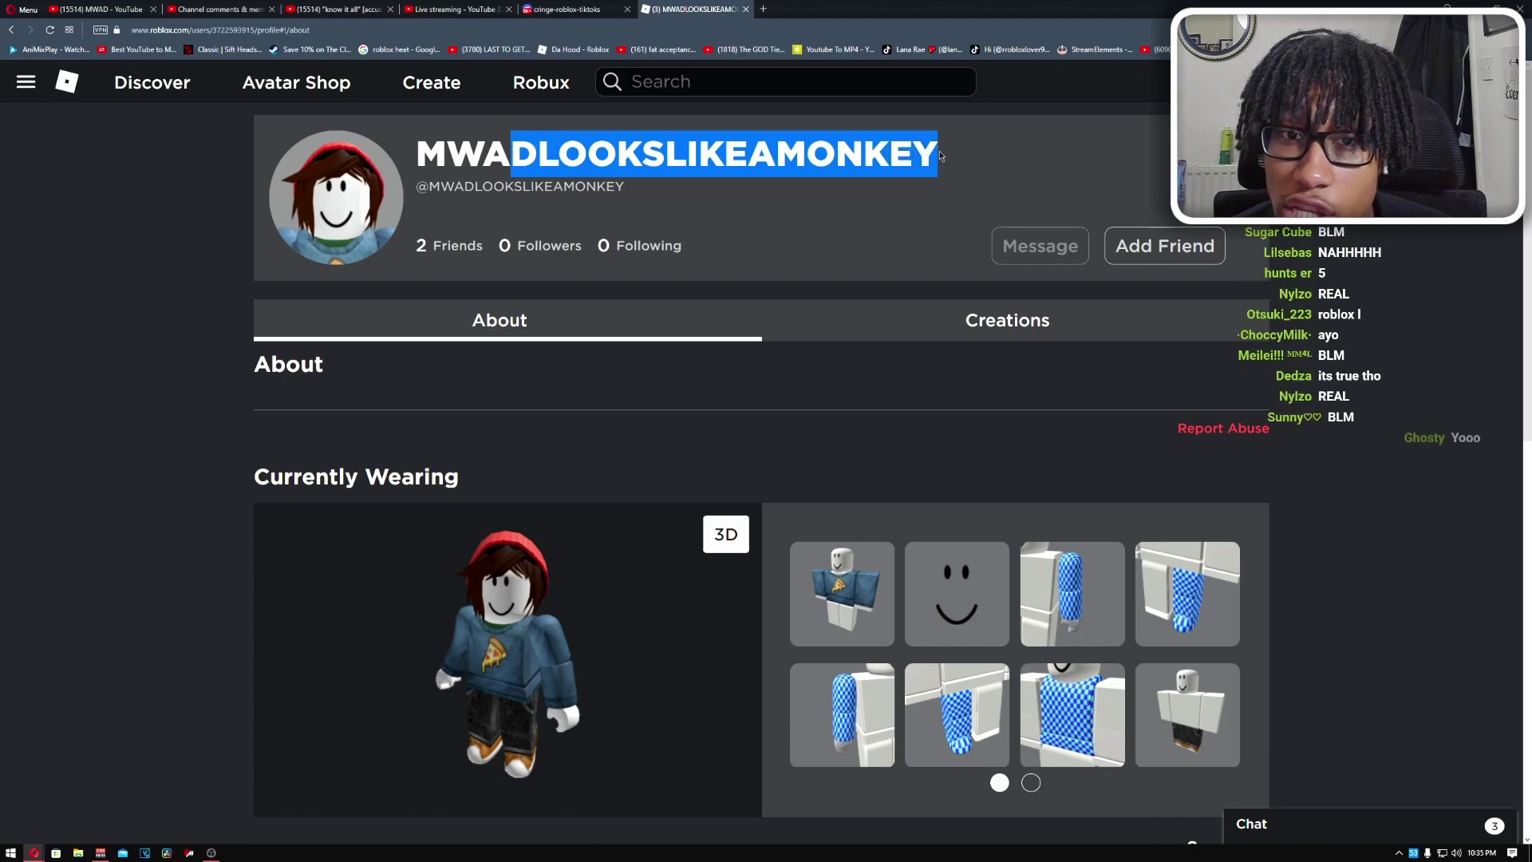
click(773, 176)
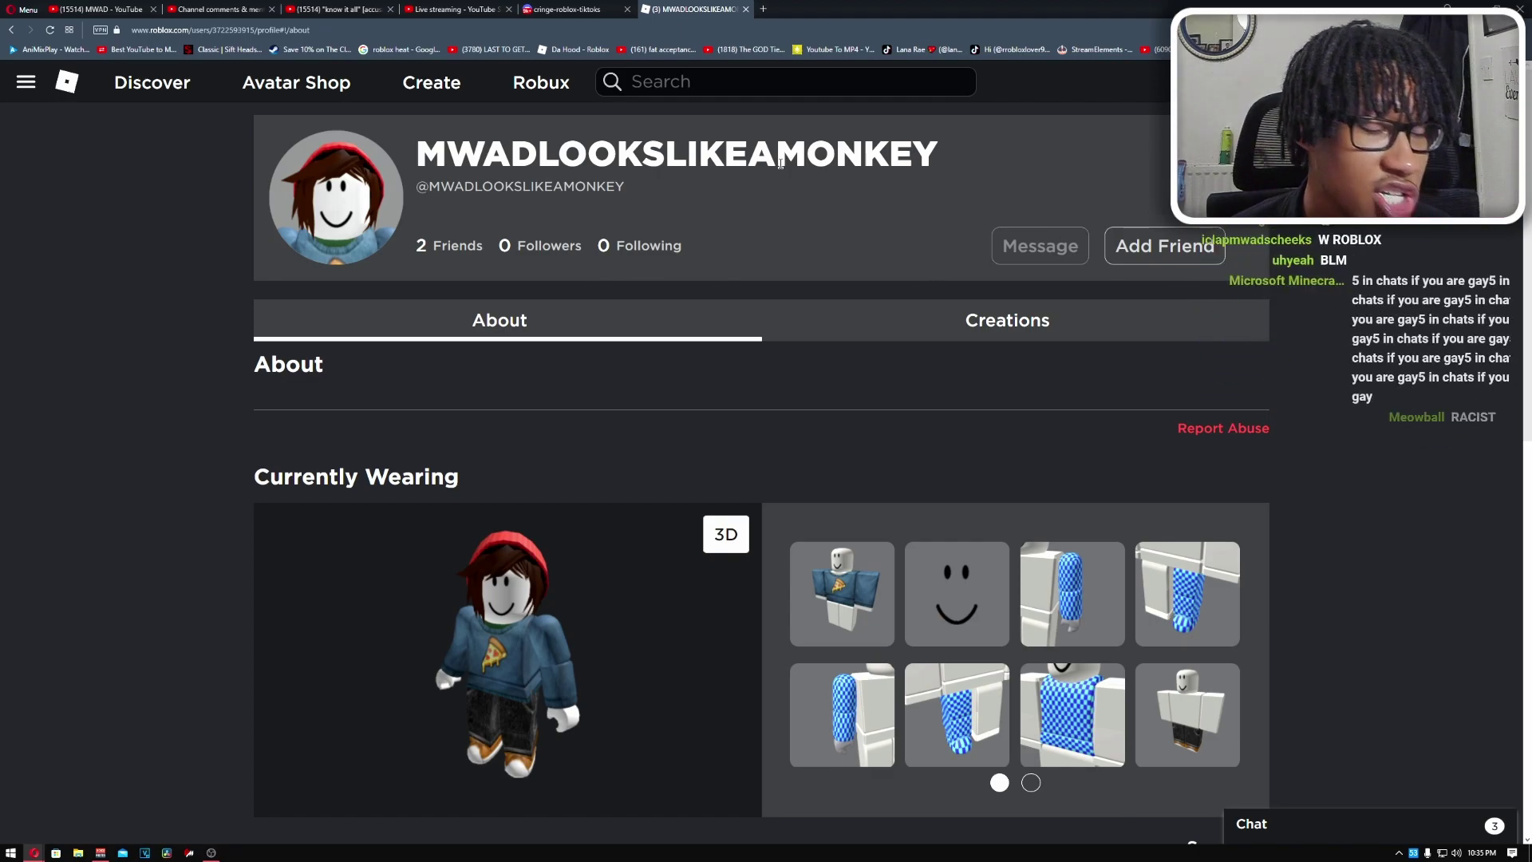
Choose Block User from the profile's three-dot menu and confirm Block in the Warning dialog
click(1251, 134)
click(1168, 217)
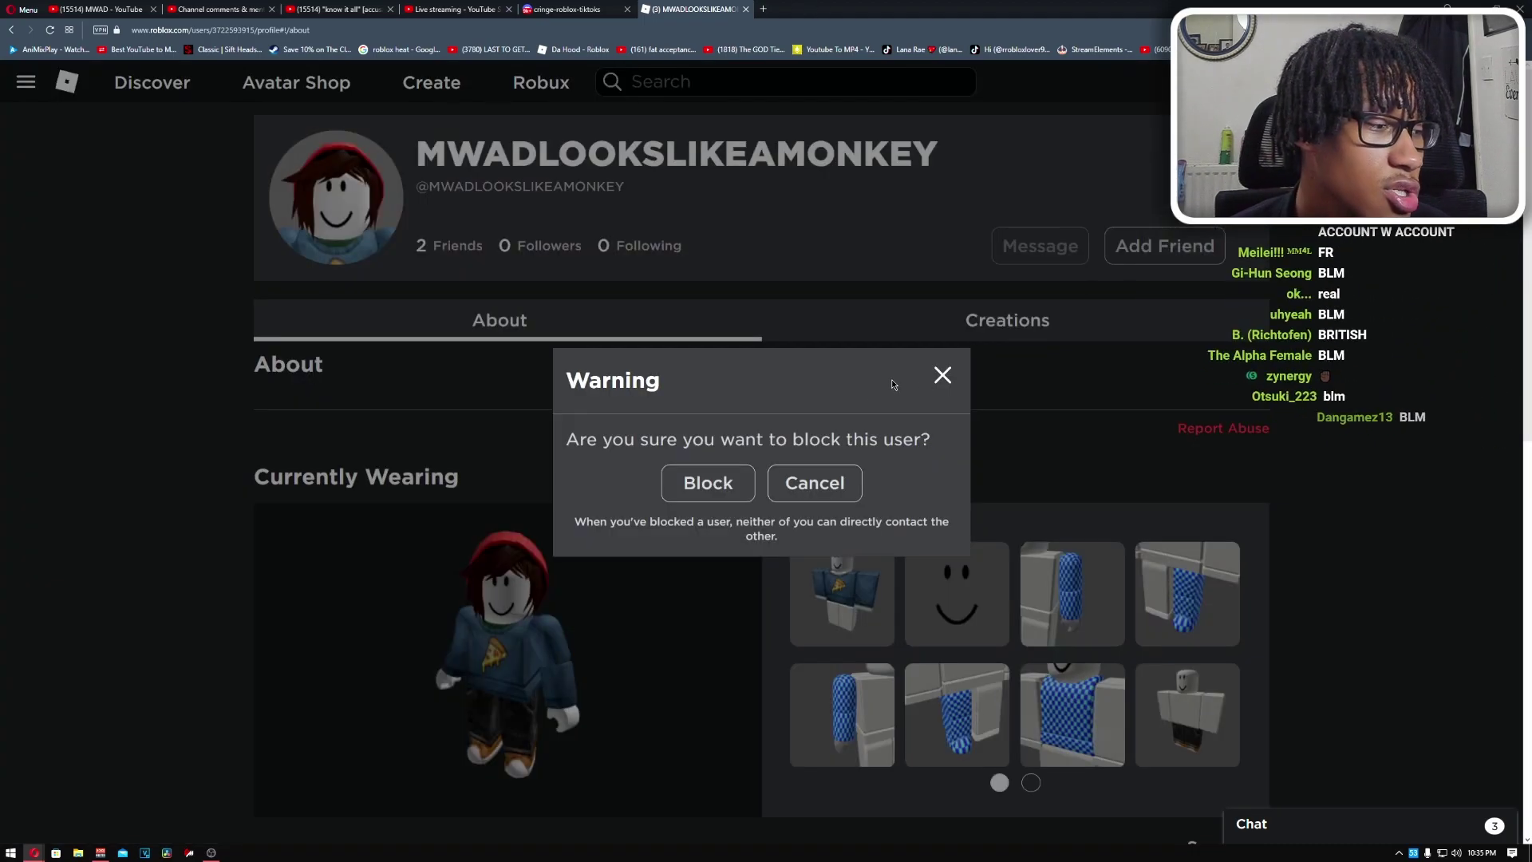
right_click(710, 488)
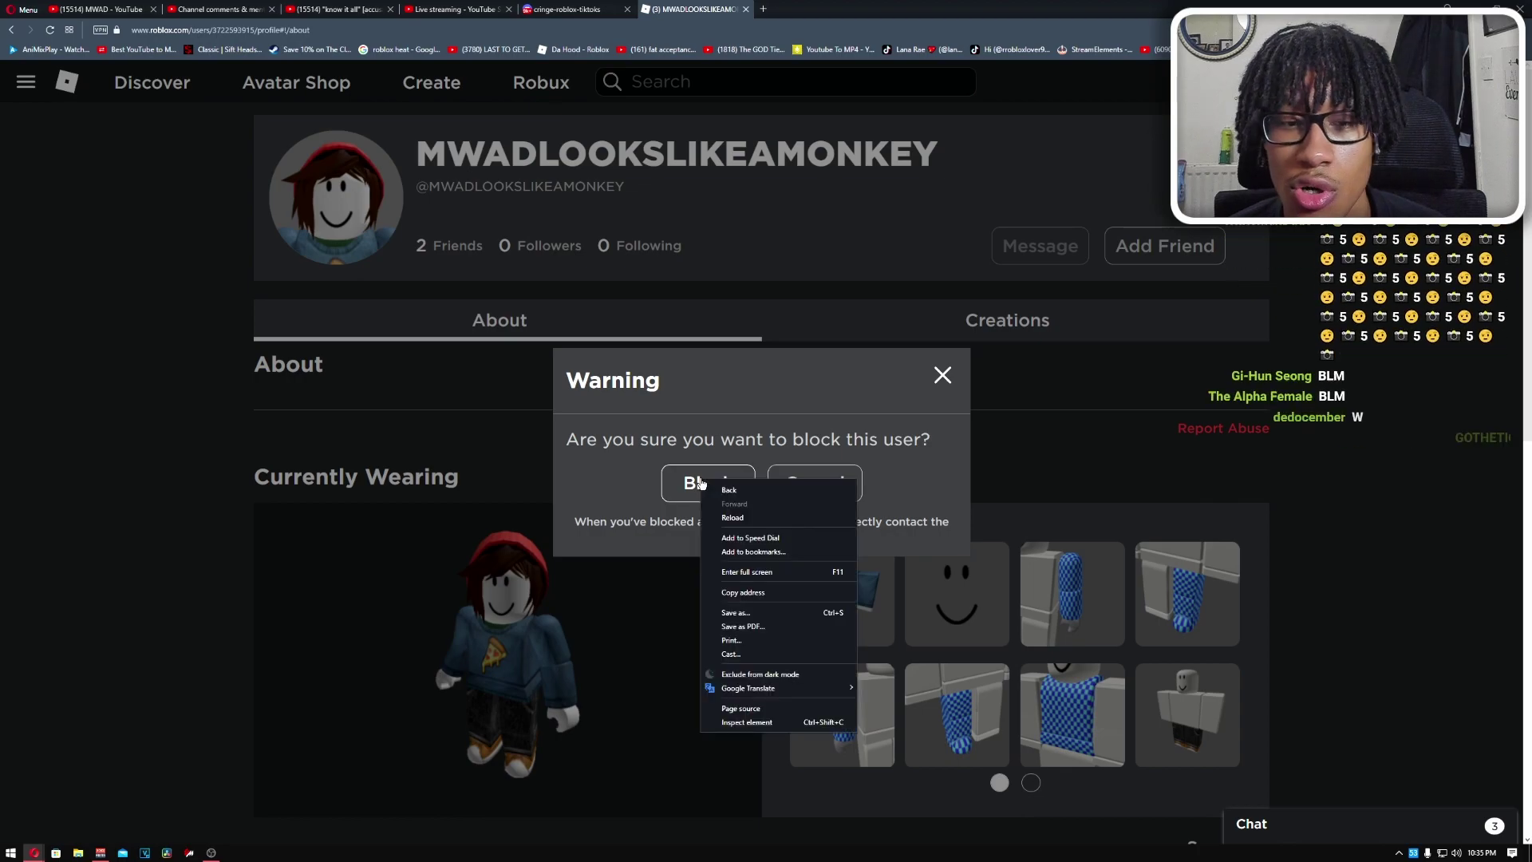
click(711, 485)
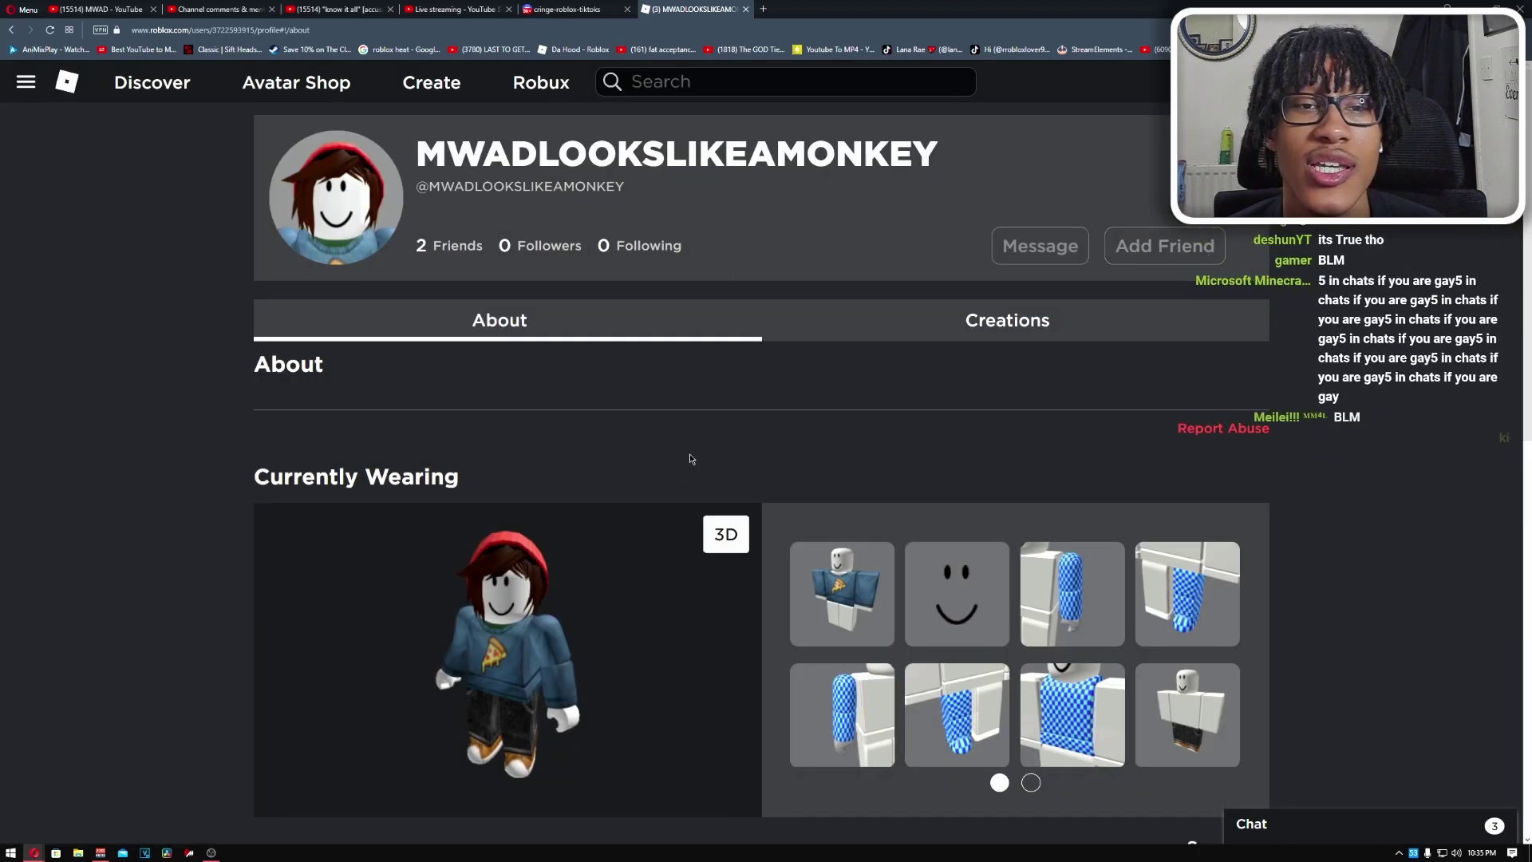